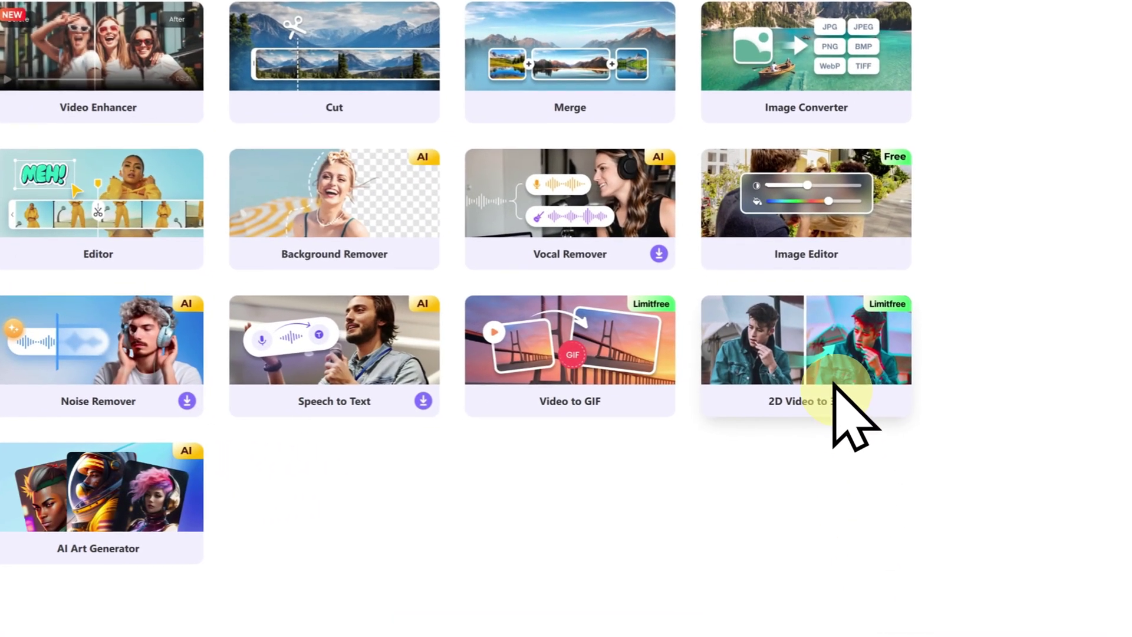
Open the fish video in the 2D-to-3D tool and choose Anaglyph Side By Side (Full Width) mode.
left_click(781, 437)
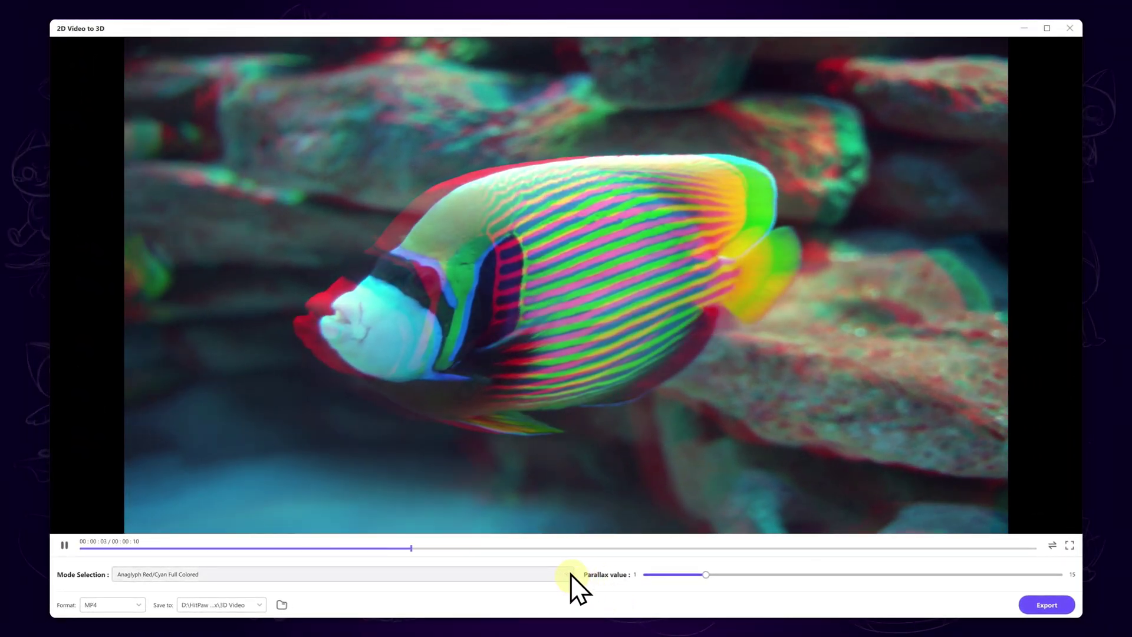
left_click(570, 574)
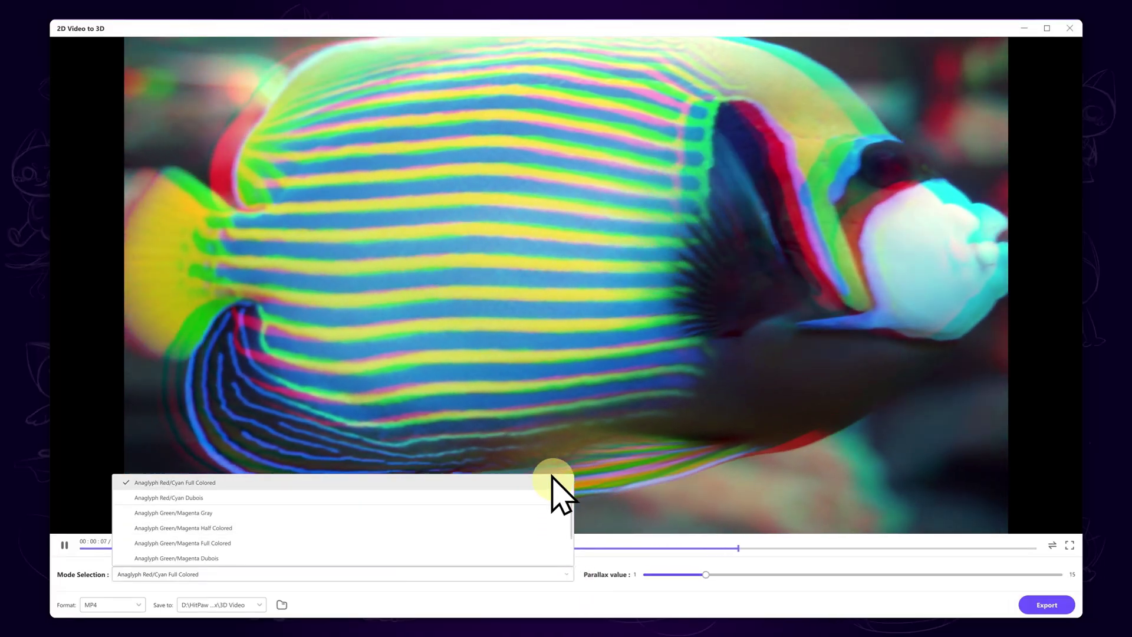
scroll(556, 491, "up", 1)
scroll(555, 491, "up", 1)
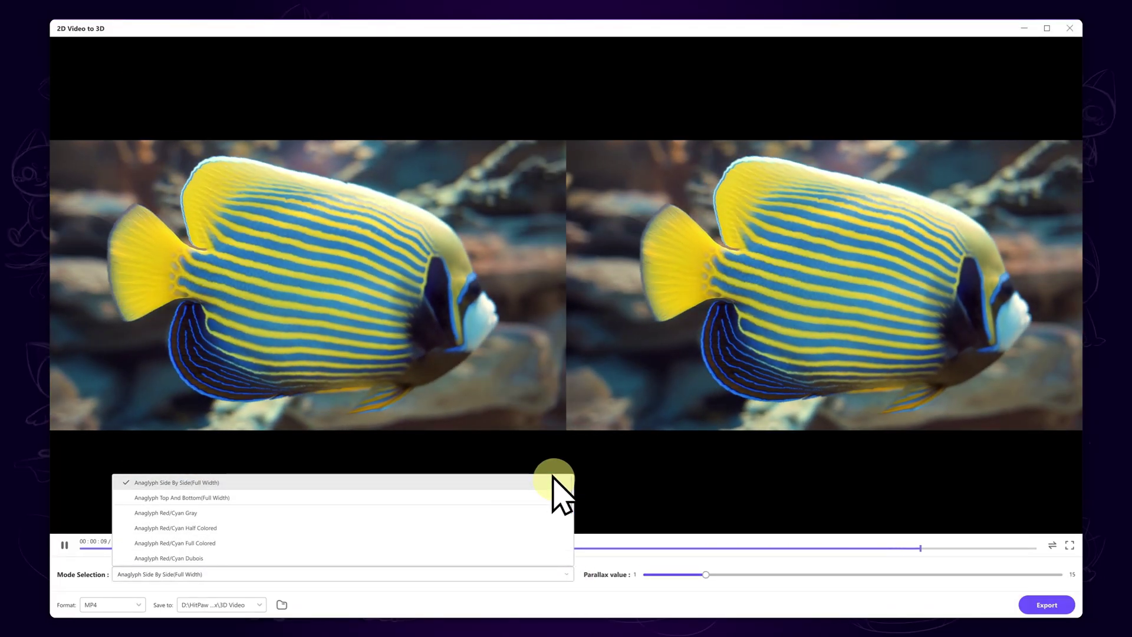
scroll(557, 501, "down", 1)
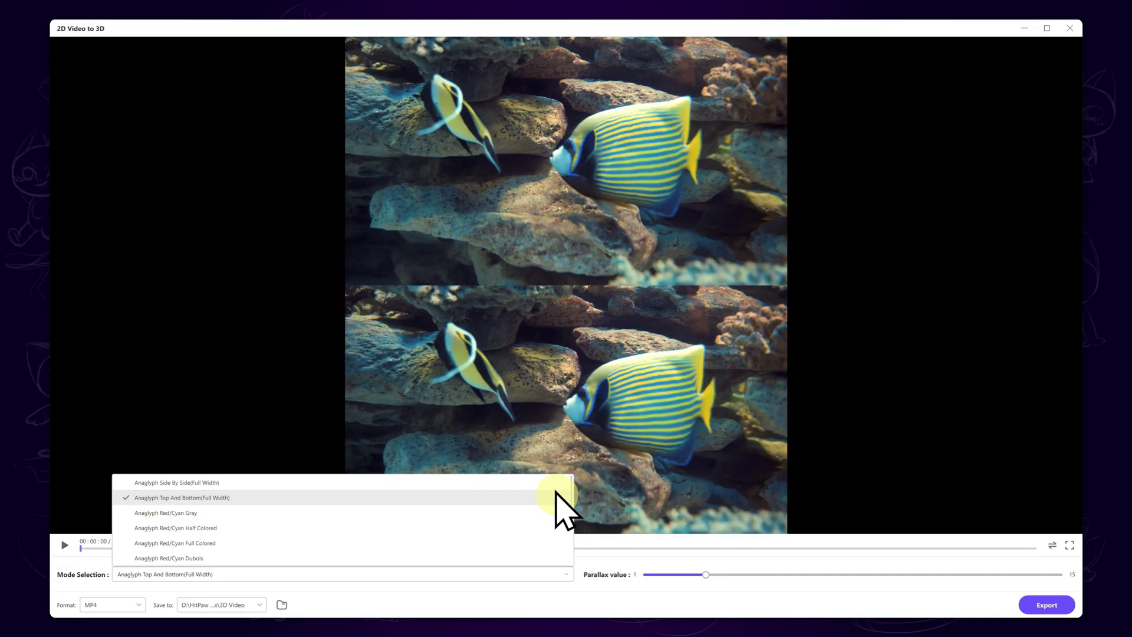
scroll(556, 496, "up", 1)
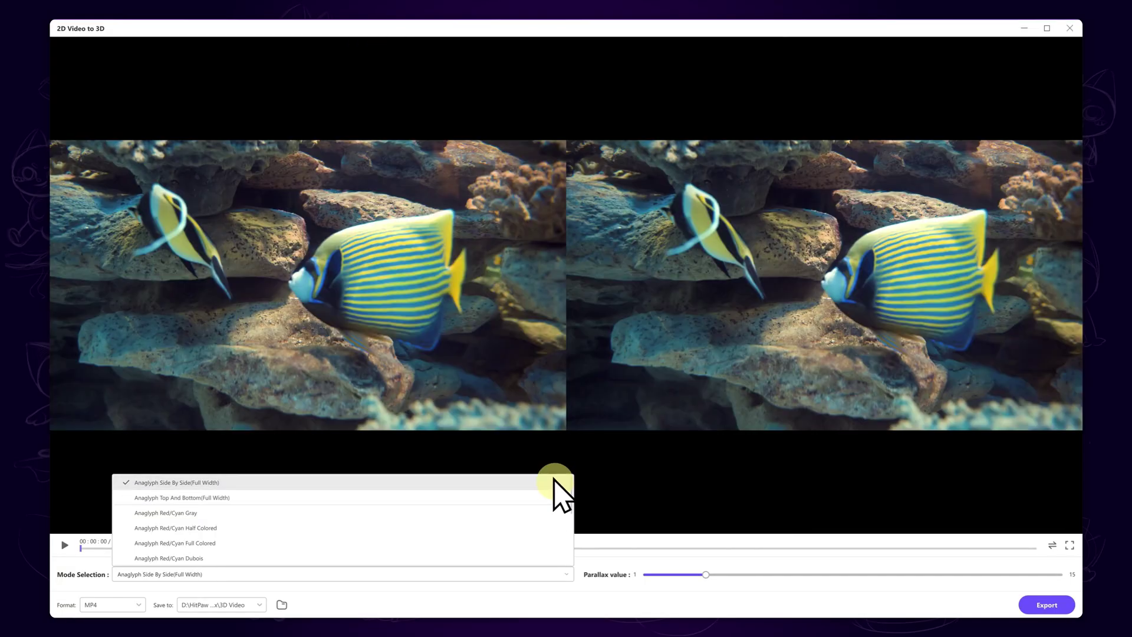
Drag the parallax slider down to minimum, then back up to a low depth setting.
left_click(645, 595)
left_click_drag(705, 571, 648, 573)
mouse_move(724, 583)
left_mouse_down()
mouse_move(1000, 594)
mouse_move(1044, 575)
mouse_move(676, 573)
left_mouse_up()
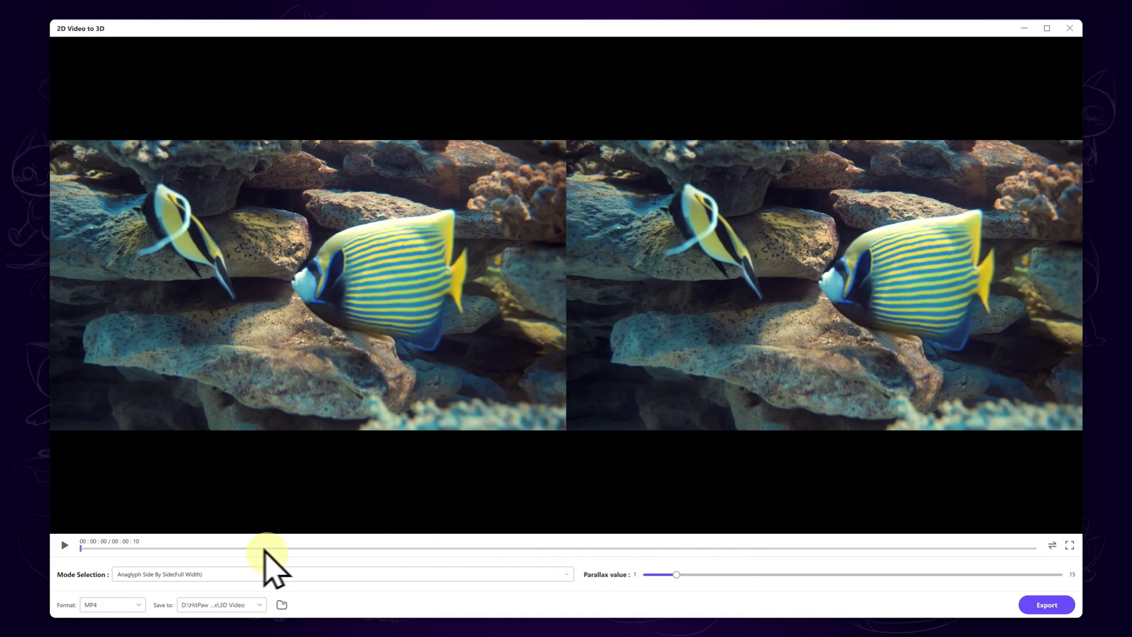